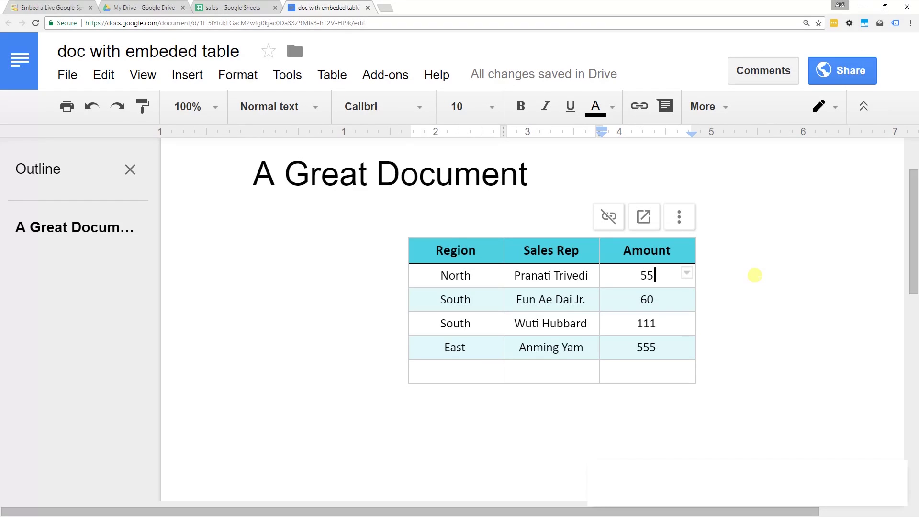
Switch from the document to the 'sales' spreadsheet tab
{"action": "key", "text": "ctrl+shift+Tab"}
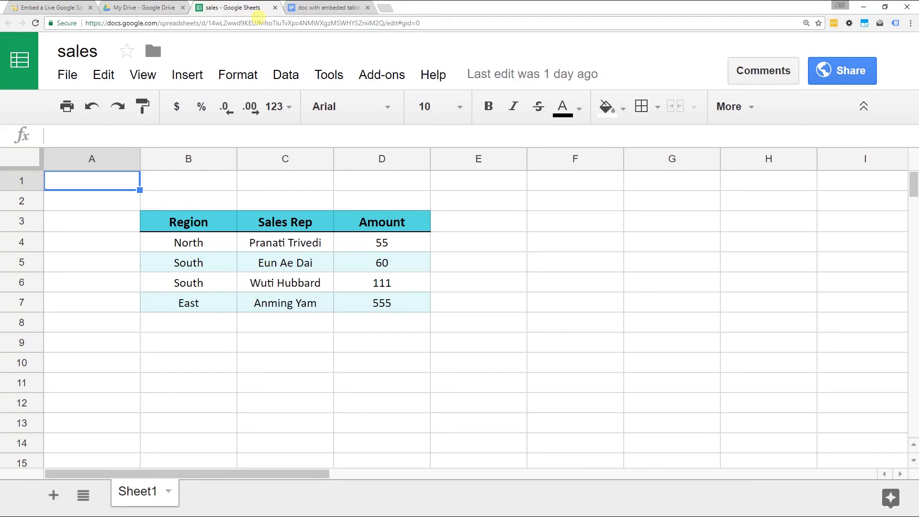
Copy the sales table range B3:D7 and add an empty line below the document's table
{"action": "key", "text": "Right"}
{"action": "key", "text": "Down"}
{"action": "key", "text": "Down"}
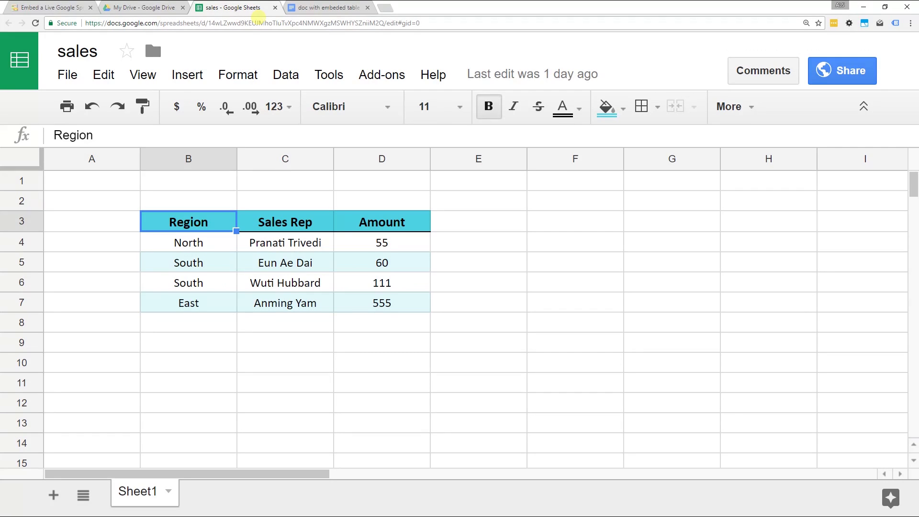
{"action": "key", "text": "shift+Right"}
{"action": "key", "text": "shift+Right"}
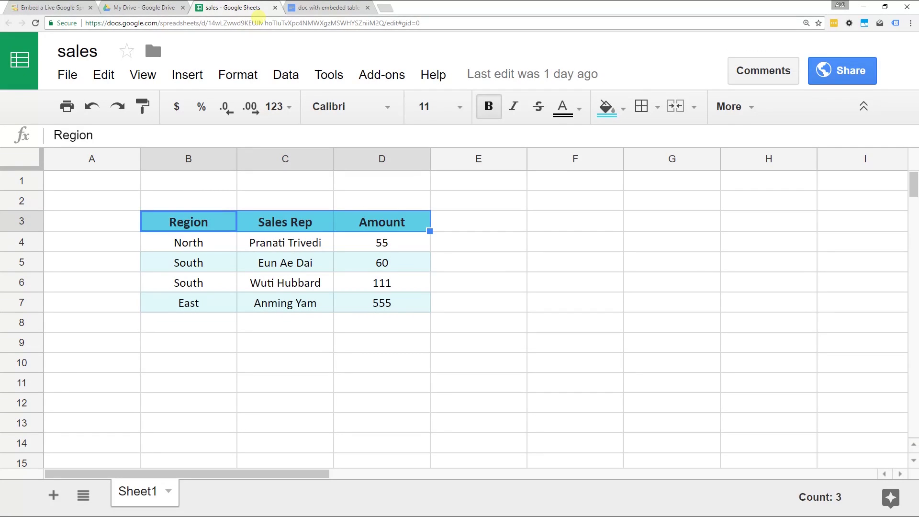
{"action": "key", "text": "shift+Down"}
{"action": "key", "text": "shift+Down"}
{"action": "key", "text": "shift+Down"}
{"action": "key", "text": "shift+Down"}
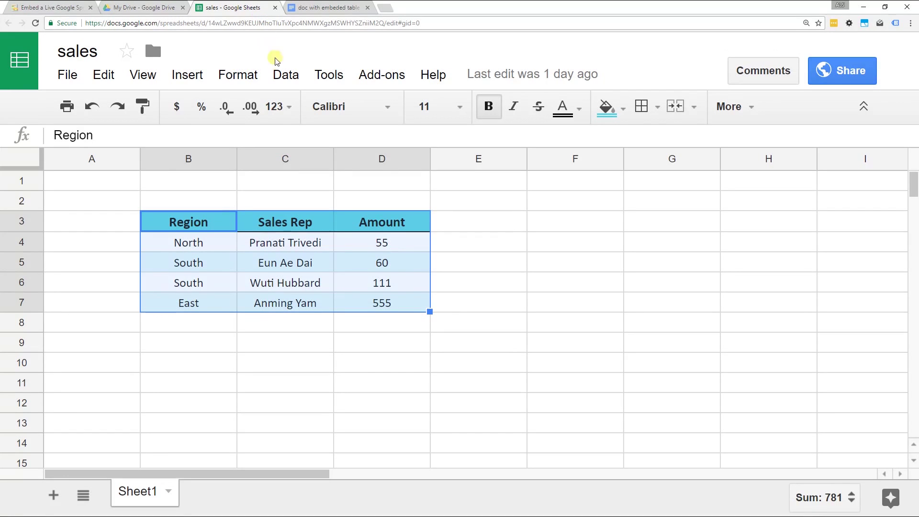
{"action": "right_click", "coordinate": [339, 266]}
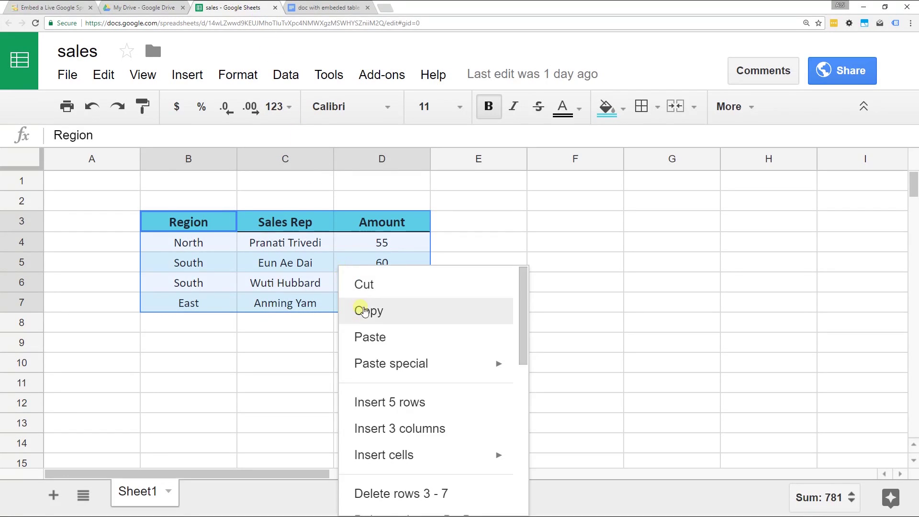
{"action": "left_click", "coordinate": [369, 309]}
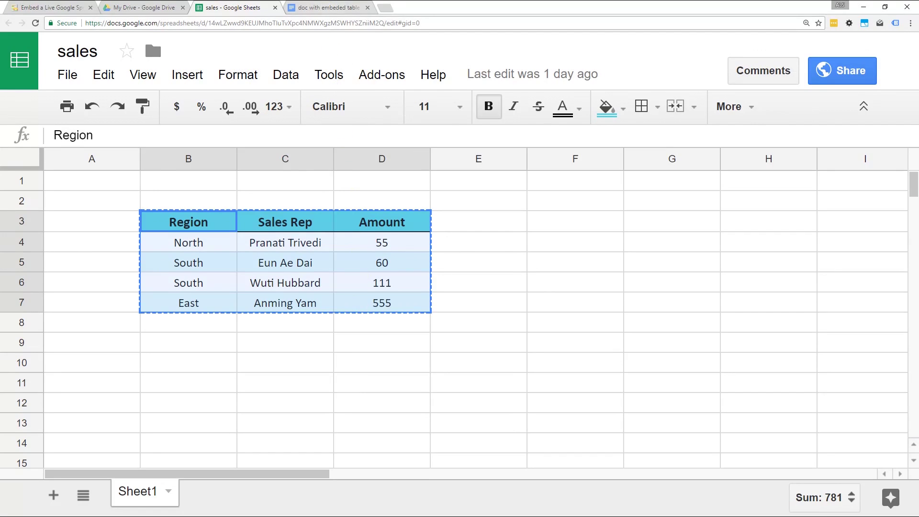
{"action": "left_click", "coordinate": [328, 7]}
{"action": "key", "text": "Return"}
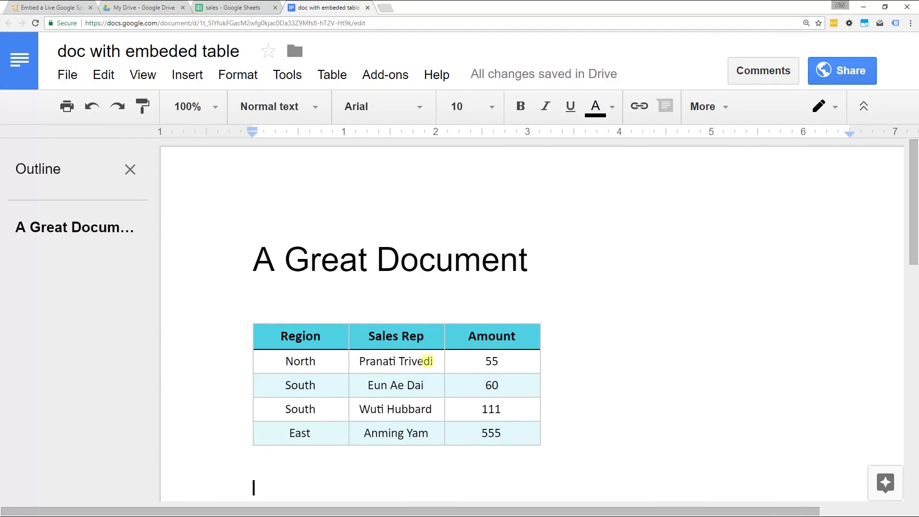
Paste the copied sales table below the original, keeping 'Link to spreadsheet' selected
{"action": "right_click", "coordinate": [288, 481]}
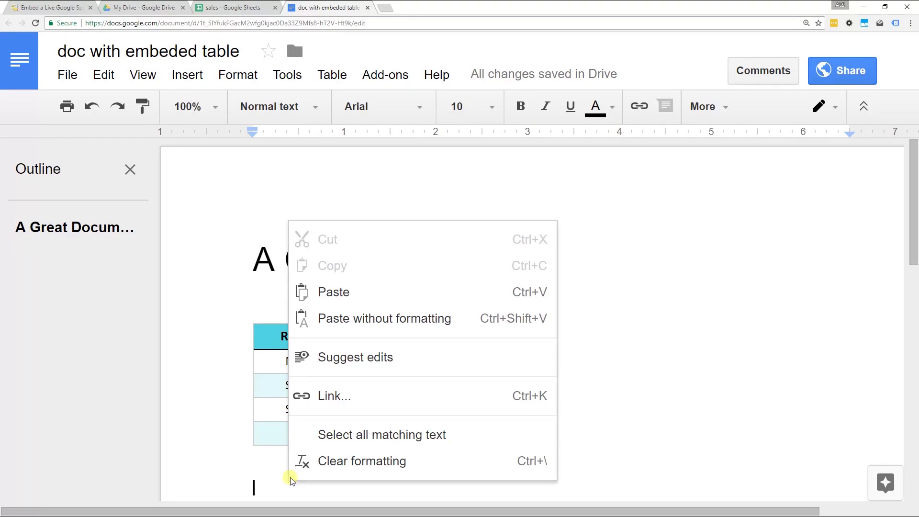
{"action": "left_click", "coordinate": [338, 292]}
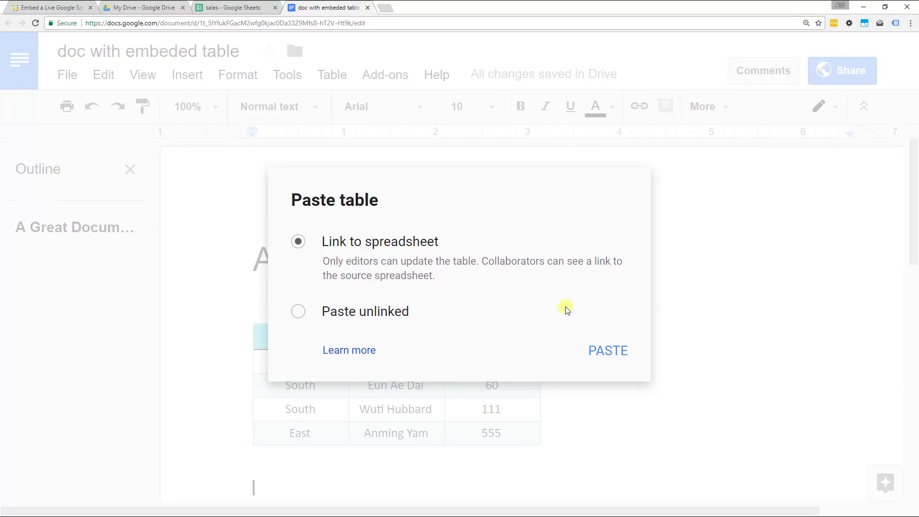
{"action": "left_click", "coordinate": [620, 351]}
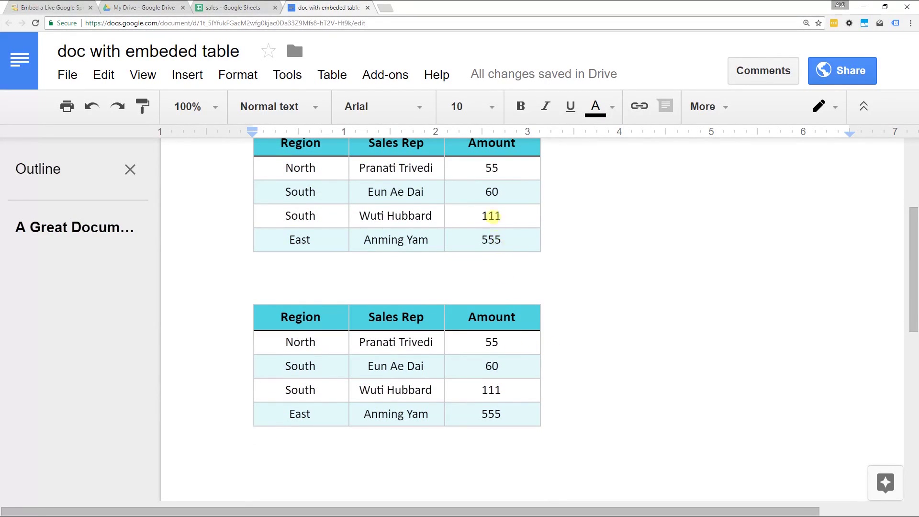
Delete the duplicate pasted table and scroll back up to the 'A Great Document' title
{"action": "key", "text": "shift+Up"}
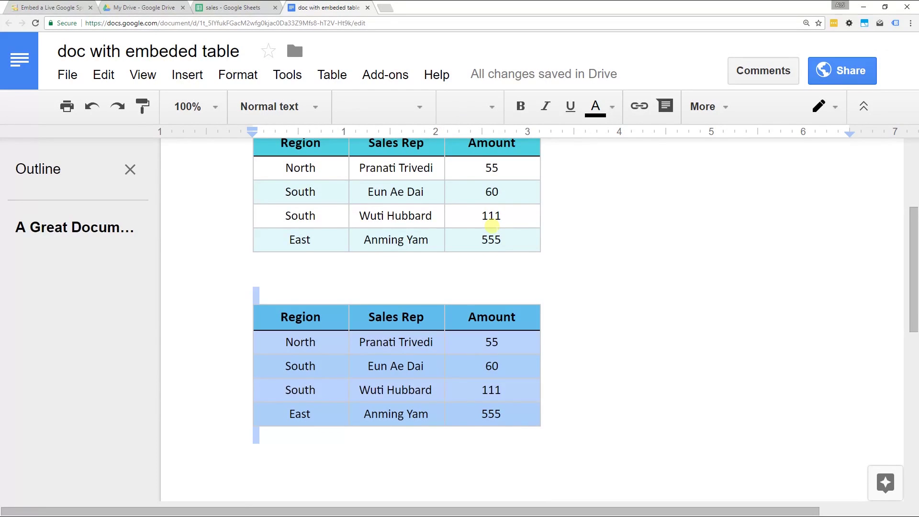
{"action": "key", "text": "BackSpace"}
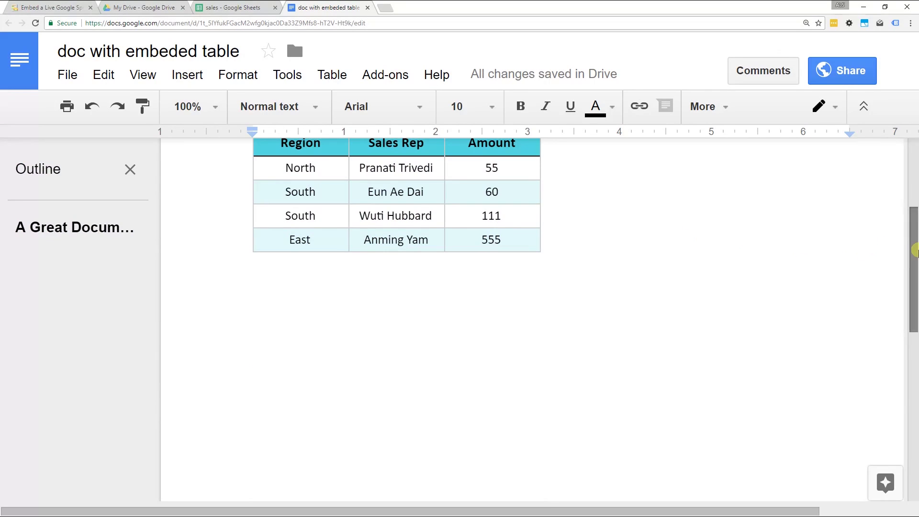
{"action": "left_click_drag", "start_coordinate": [914, 250], "coordinate": [914, 189]}
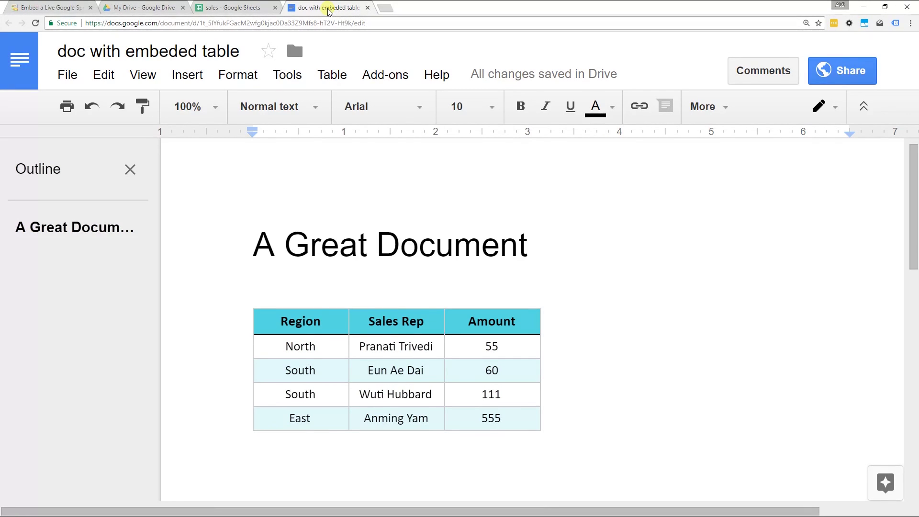
{"action": "left_click", "coordinate": [243, 9]}
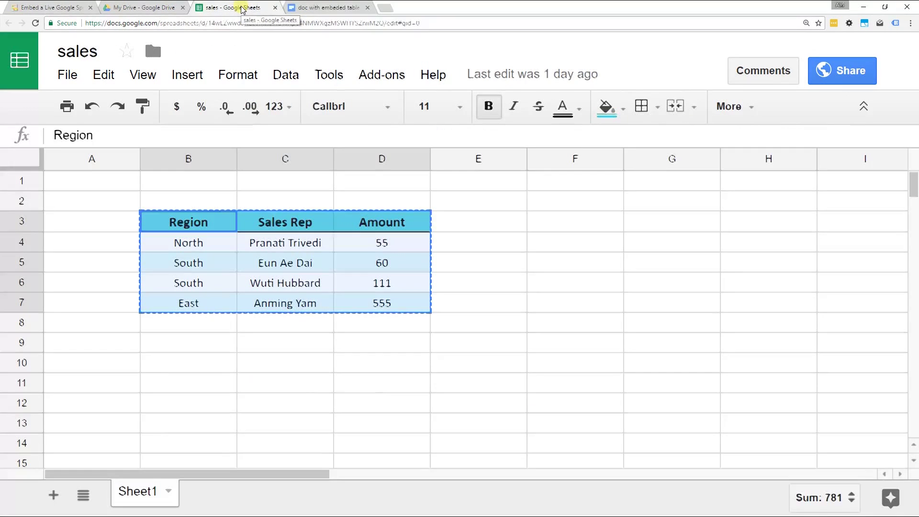
Append the suffix 'Jr.' to the second sales rep's name in cell C5
{"action": "left_click", "coordinate": [249, 262]}
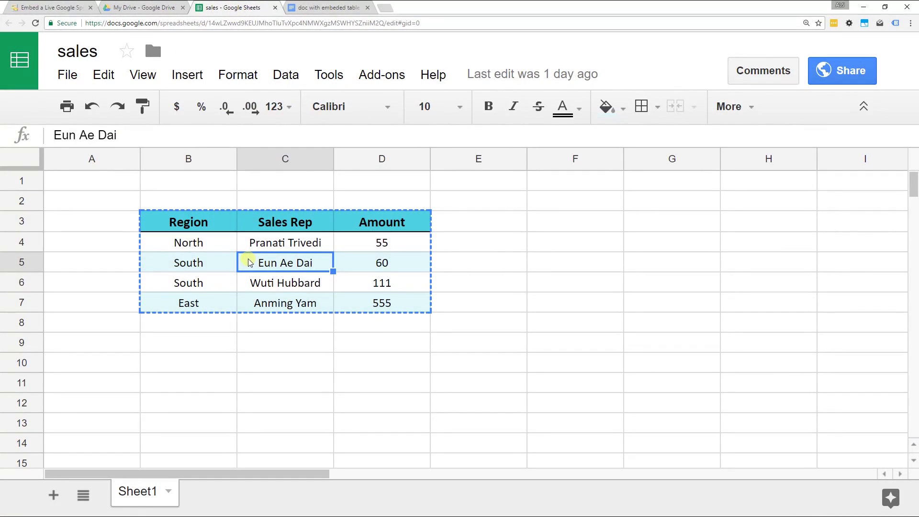
{"action": "double_click", "coordinate": [248, 263]}
{"action": "type", "text": "I"}
{"action": "key", "text": "BackSpace"}
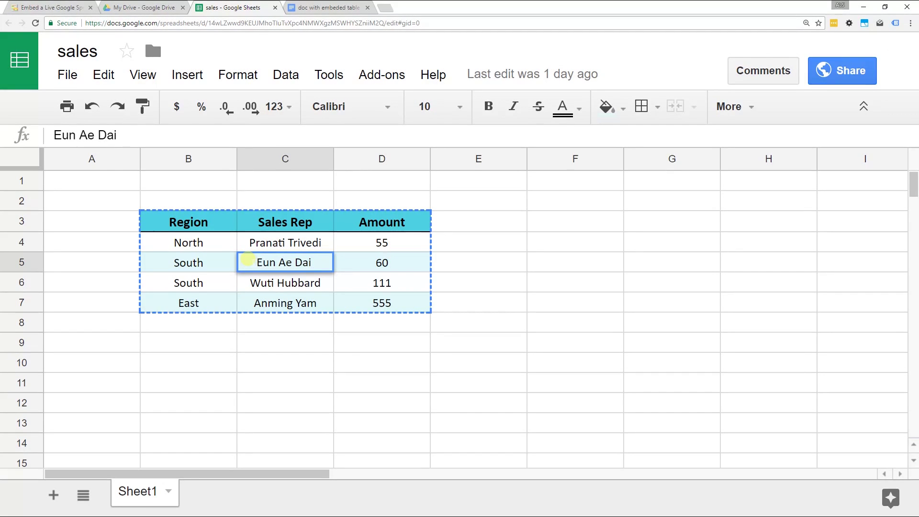
{"action": "type", "text": "Jr."}
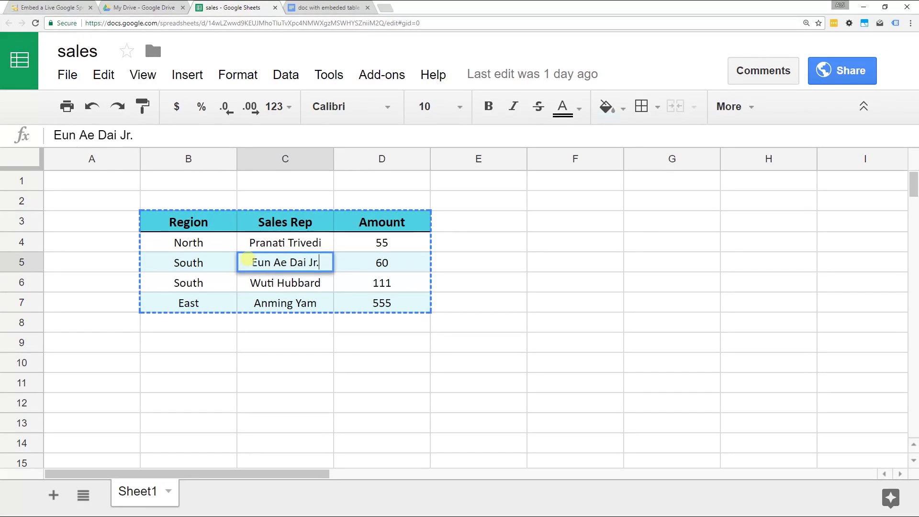
{"action": "key", "text": "Return"}
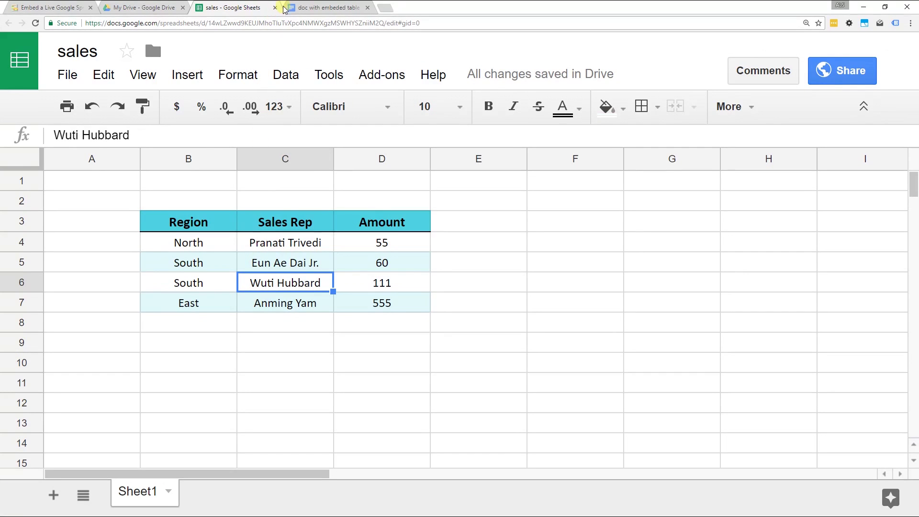
{"action": "left_click", "coordinate": [300, 6]}
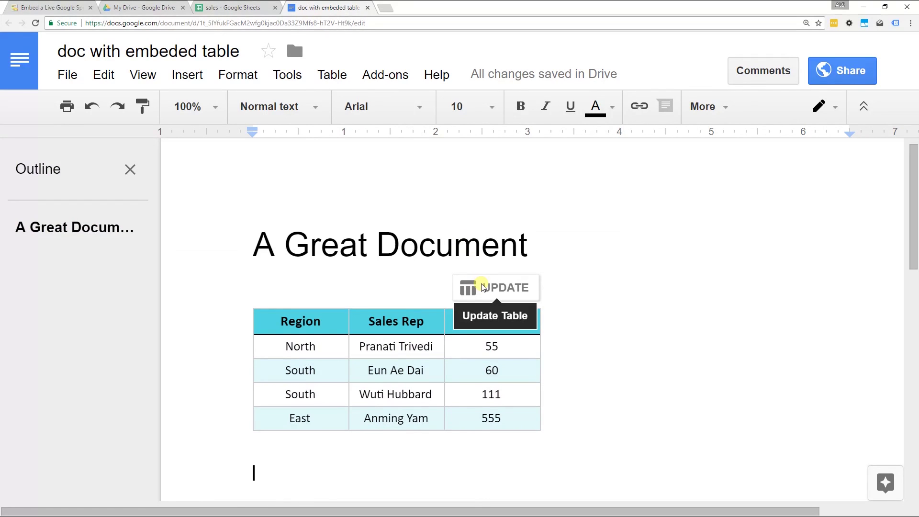
Update the linked table so C5's 'Jr.' suffix appears, then select cells in its first data rows
{"action": "left_click", "coordinate": [482, 288]}
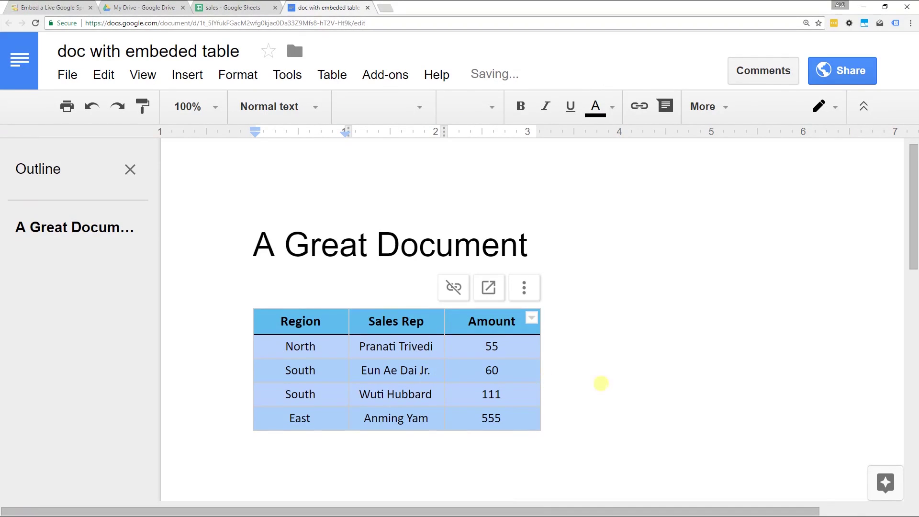
{"action": "left_click", "coordinate": [615, 383]}
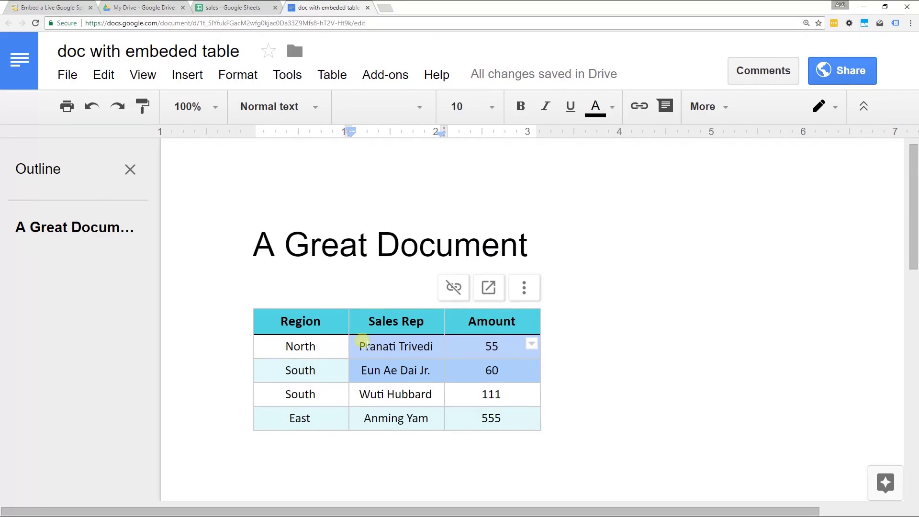
{"action": "left_click", "coordinate": [367, 370]}
Insert a new row above row 6 and enter 'another row' in cell B6
{"action": "left_click", "coordinate": [258, 7]}
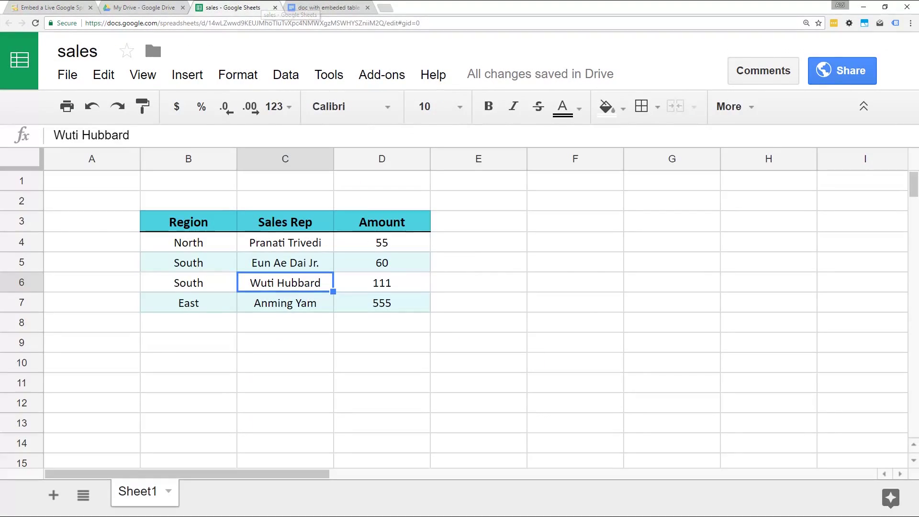
{"action": "right_click", "coordinate": [23, 281]}
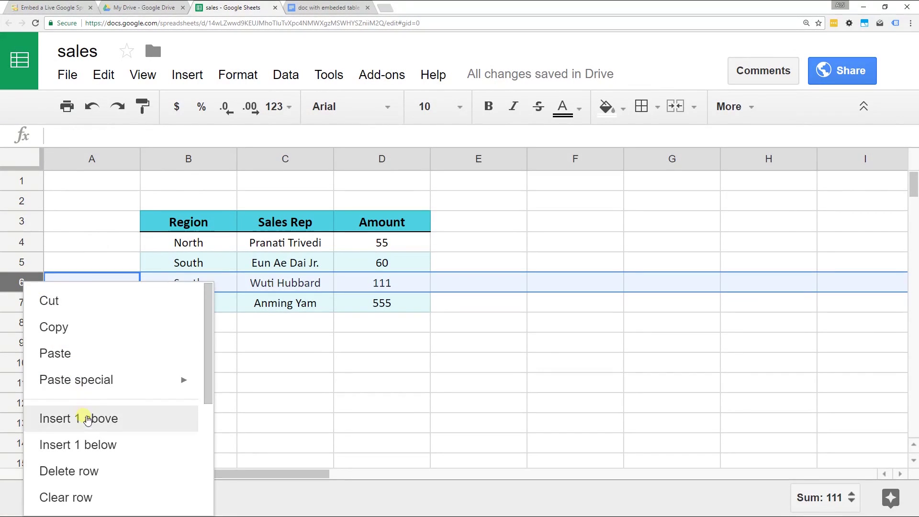
{"action": "left_click", "coordinate": [87, 419]}
{"action": "left_click", "coordinate": [177, 291]}
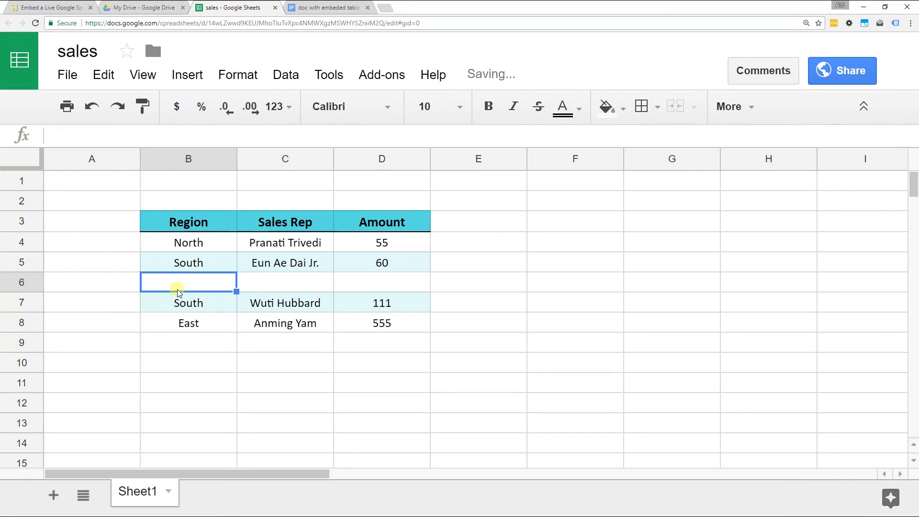
{"action": "type", "text": "anot"}
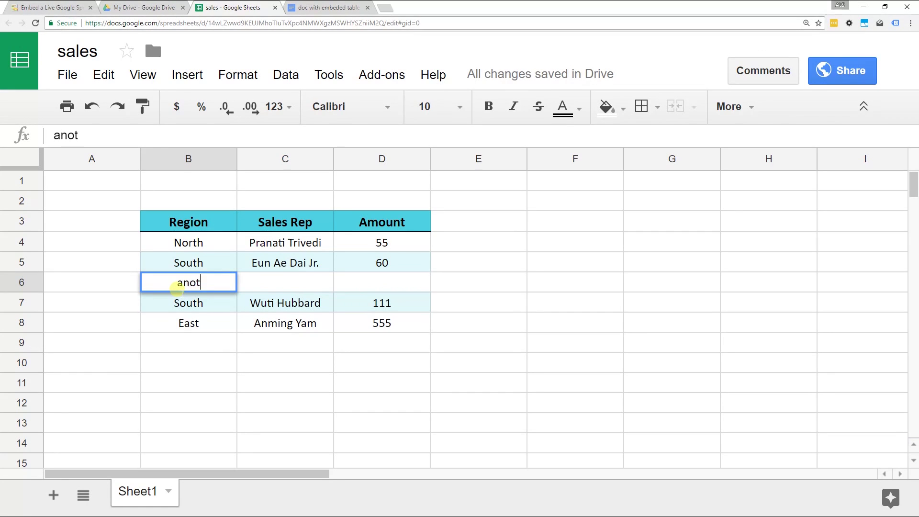
{"action": "type", "text": "her row"}
{"action": "key", "text": "Return"}
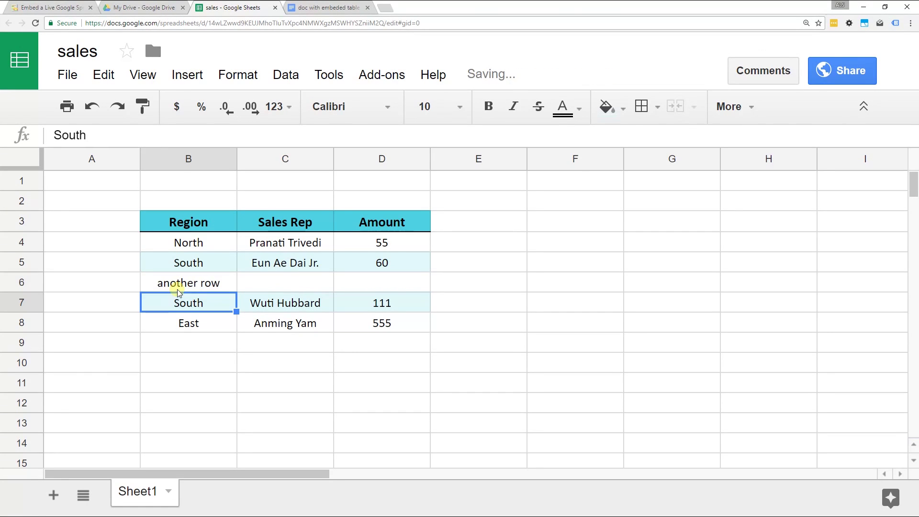
{"action": "left_click", "coordinate": [328, 7]}
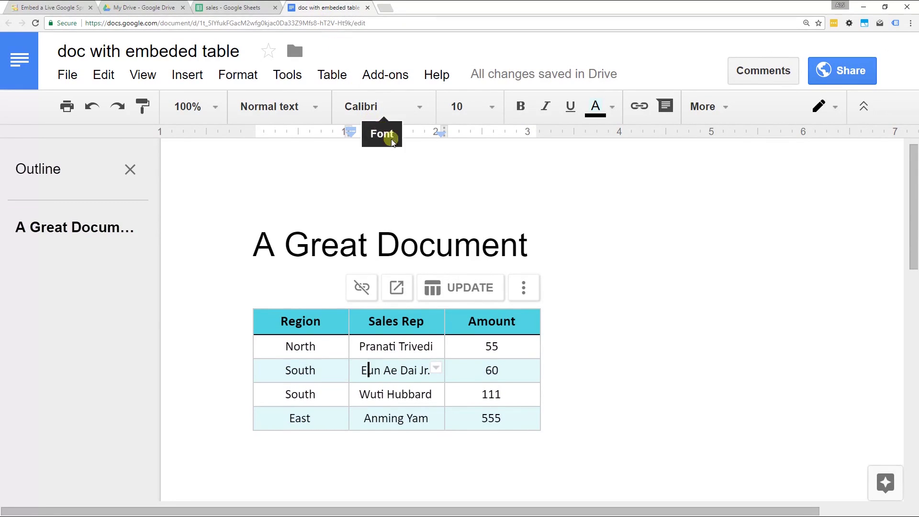
Update the embedded table so 'another row' appears between the two South rows
{"action": "left_click", "coordinate": [469, 291]}
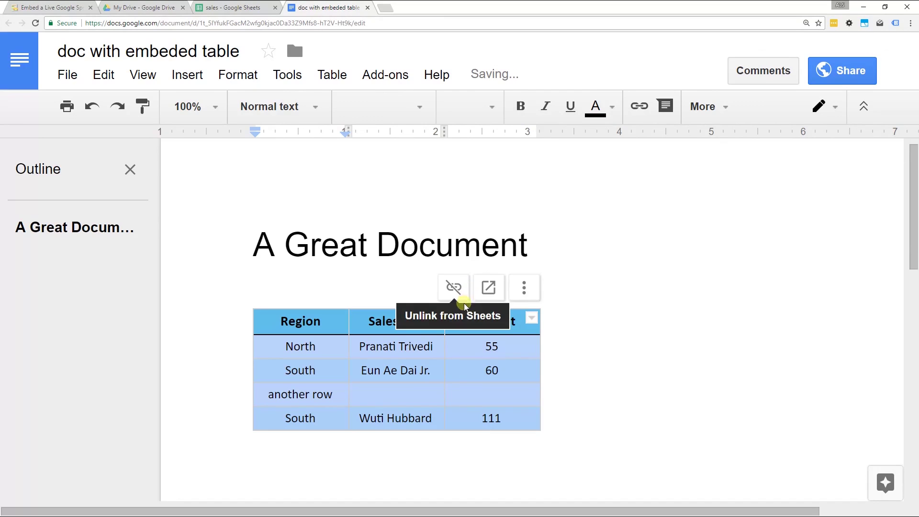
{"action": "right_click", "coordinate": [434, 379]}
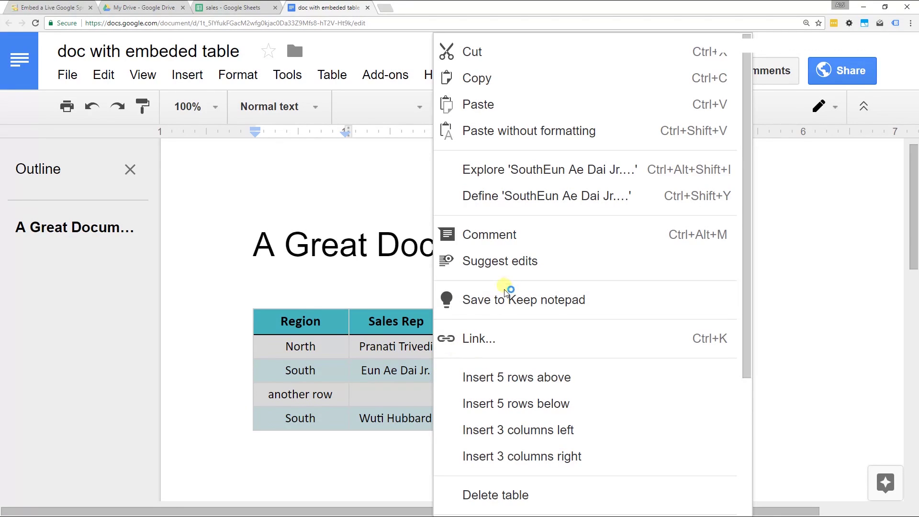
{"action": "key", "text": "Escape"}
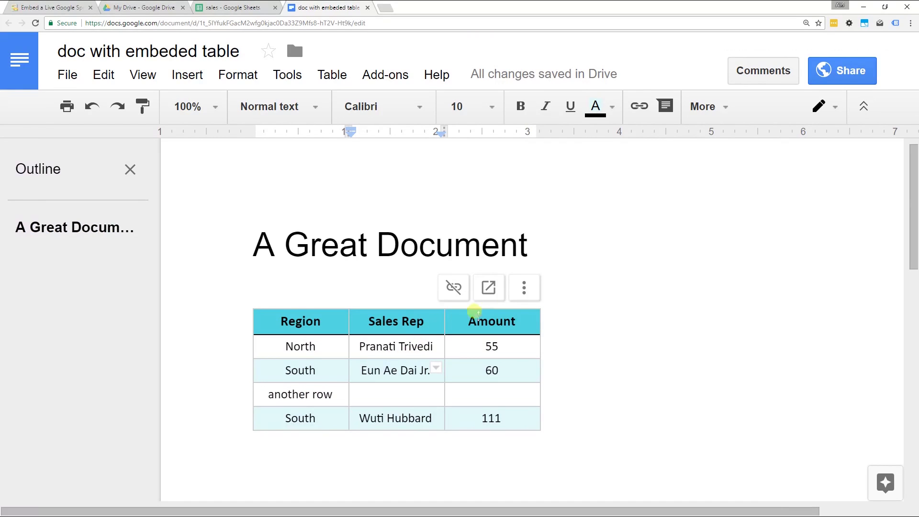
{"action": "left_click", "coordinate": [525, 285]}
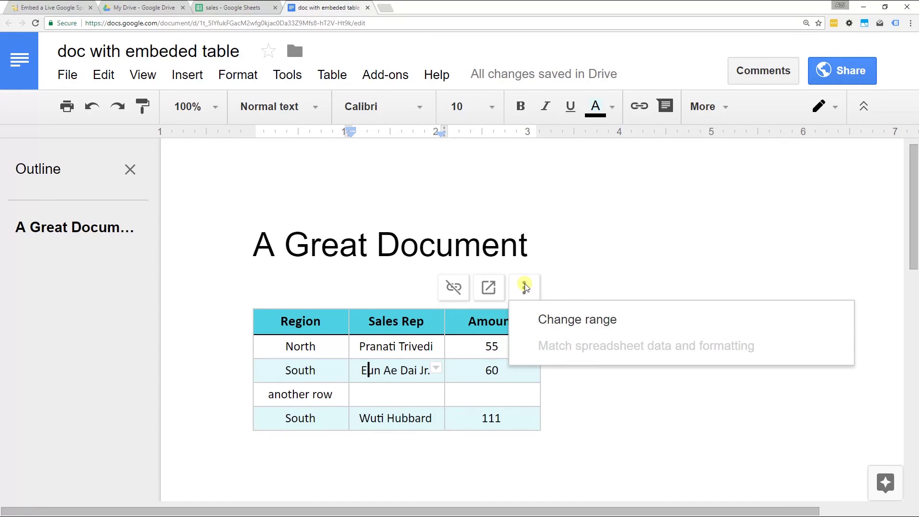
Change the linked table's range from Sheet1!B3:D7 to Sheet1!B3:D8 so the East row returns
{"action": "left_click", "coordinate": [546, 322]}
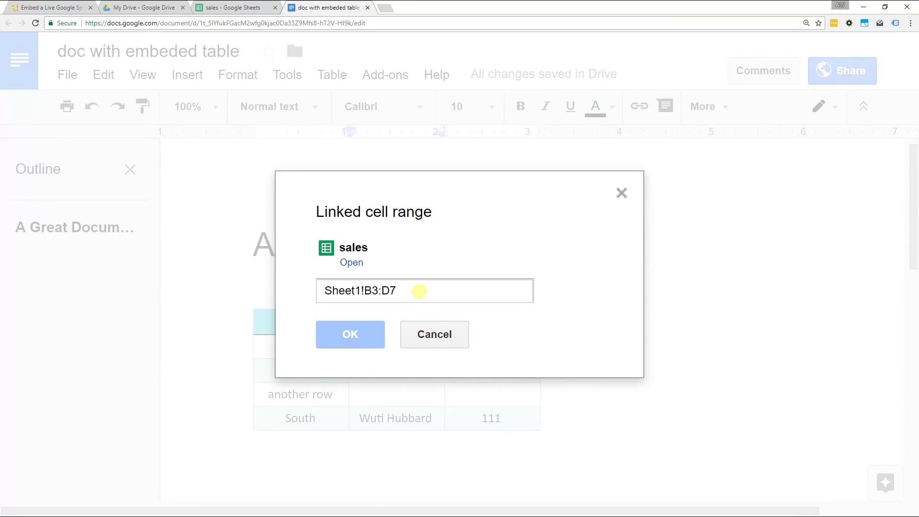
{"action": "left_click", "coordinate": [419, 291]}
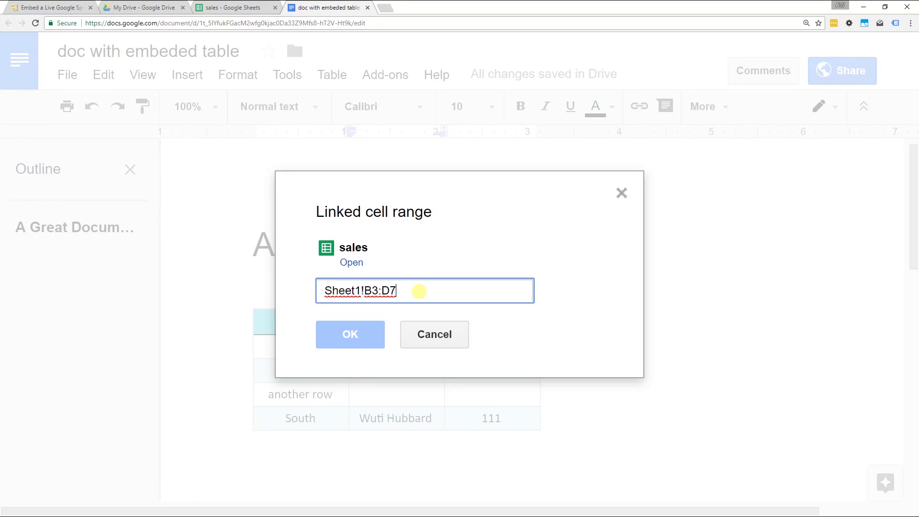
{"action": "key", "text": "BackSpace"}
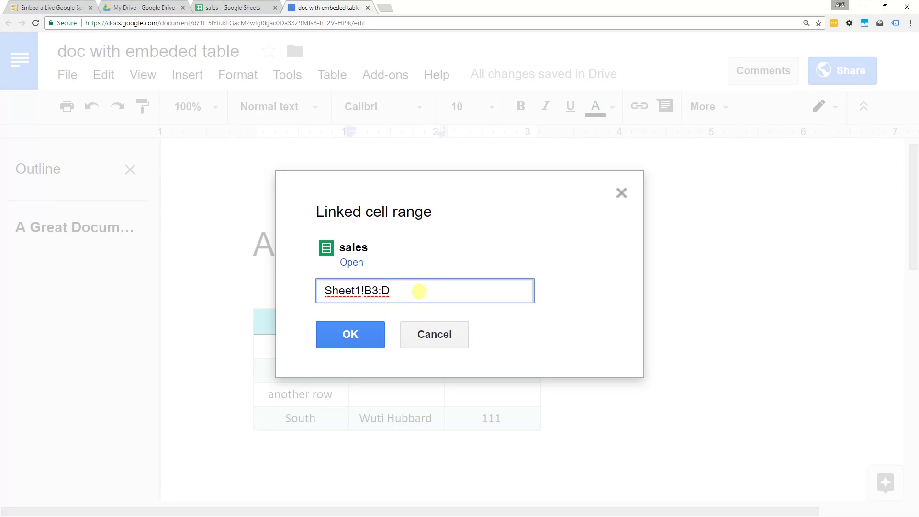
{"action": "type", "text": "8"}
{"action": "left_click", "coordinate": [374, 334]}
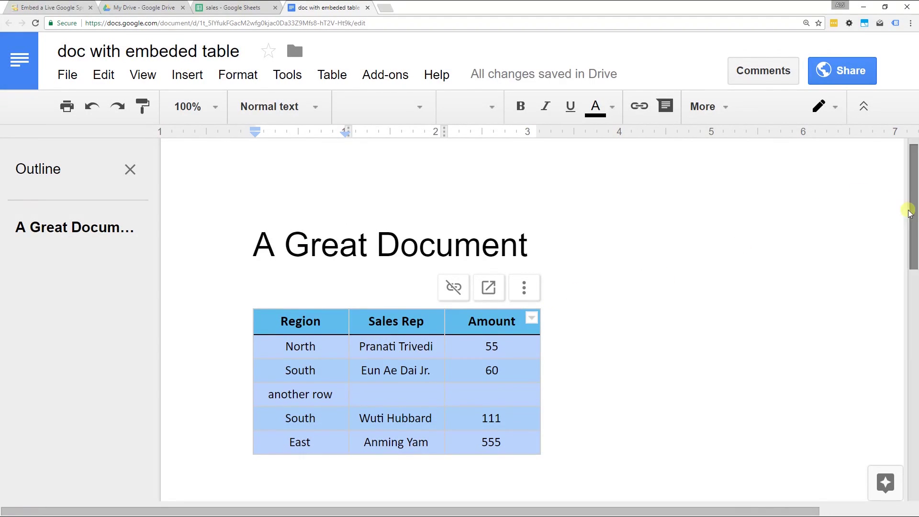
{"action": "left_click_drag", "start_coordinate": [910, 211], "coordinate": [915, 241]}
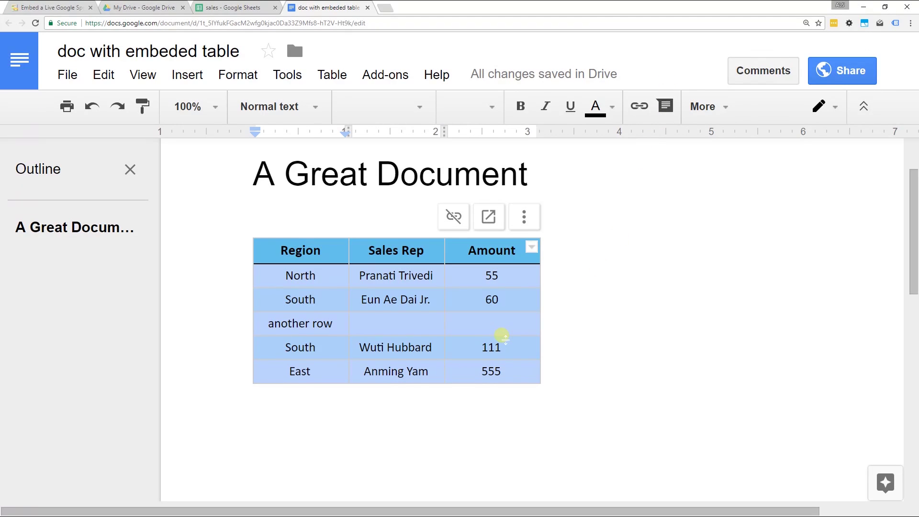
Set the embedded table's alignment to Center in Table properties
{"action": "right_click", "coordinate": [502, 337]}
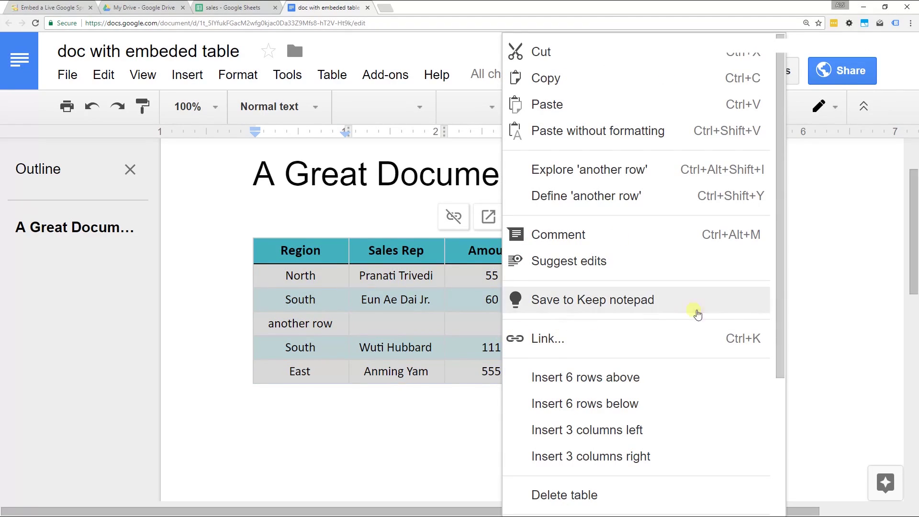
{"action": "left_click_drag", "start_coordinate": [779, 308], "coordinate": [768, 467]}
{"action": "left_click", "coordinate": [599, 438]}
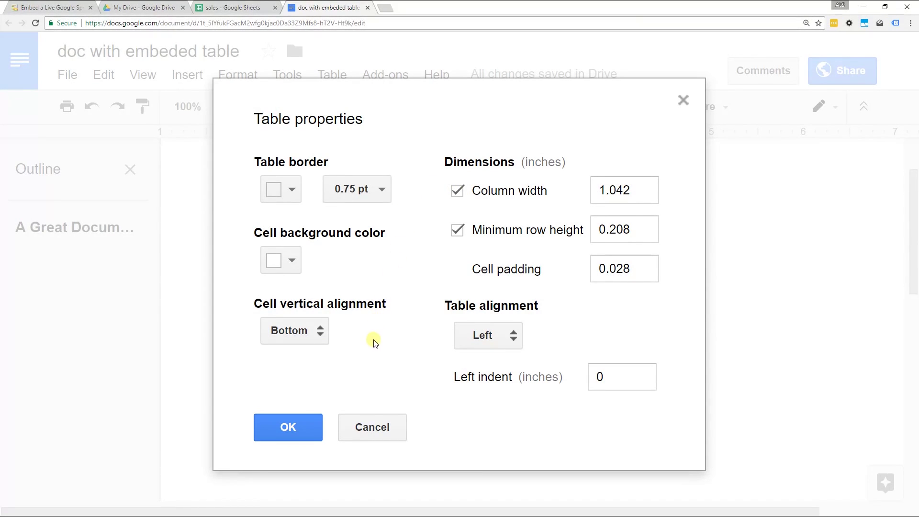
{"action": "left_click", "coordinate": [492, 338]}
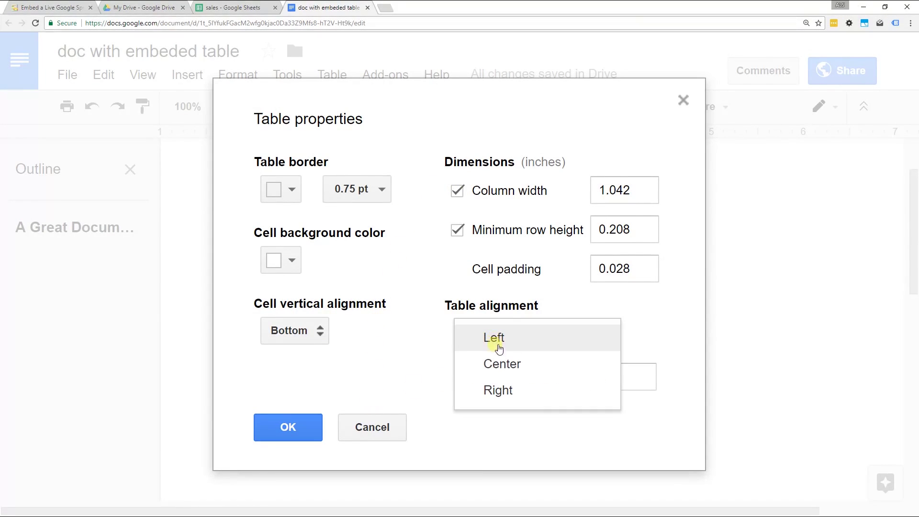
{"action": "left_click", "coordinate": [498, 366]}
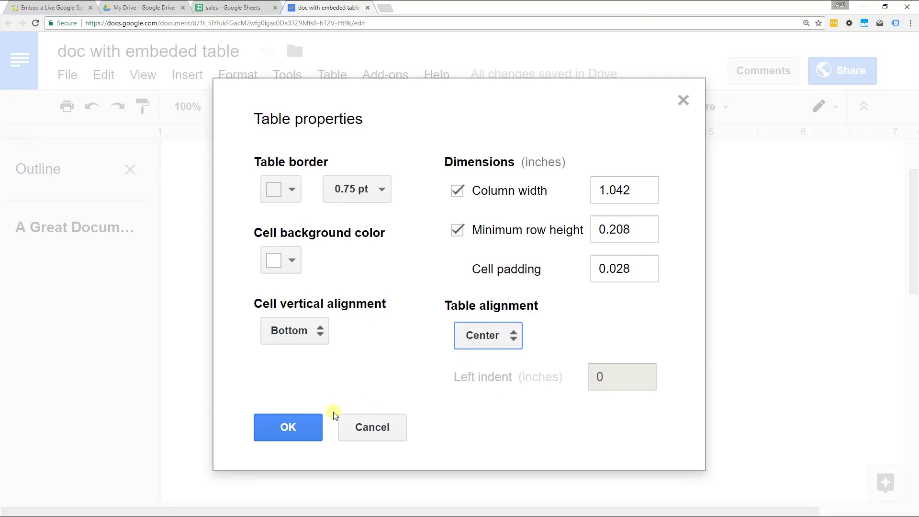
{"action": "left_click", "coordinate": [311, 426]}
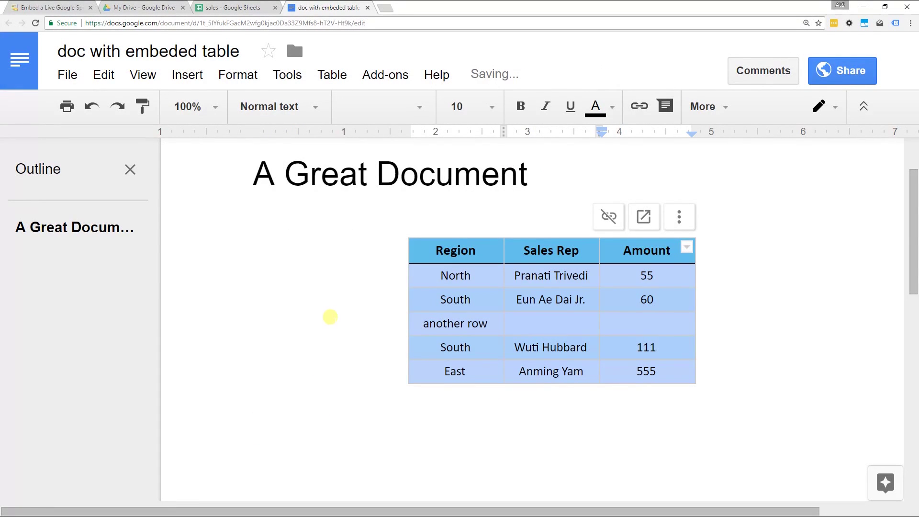
{"action": "left_click", "coordinate": [245, 7]}
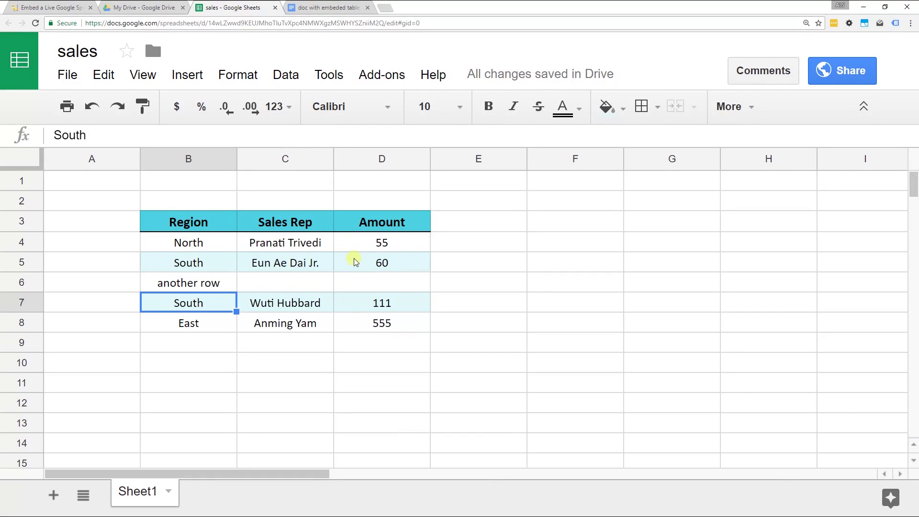
{"action": "left_click", "coordinate": [353, 7]}
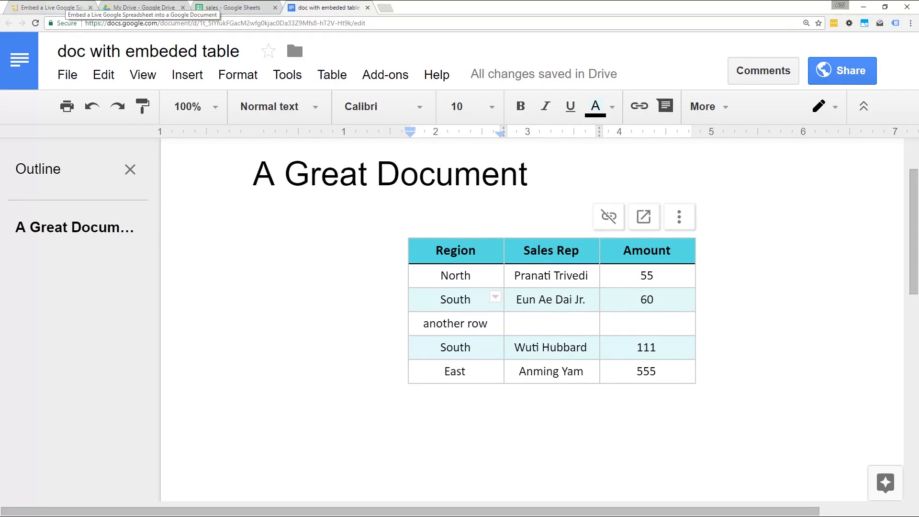
{"action": "left_click", "coordinate": [50, 7]}
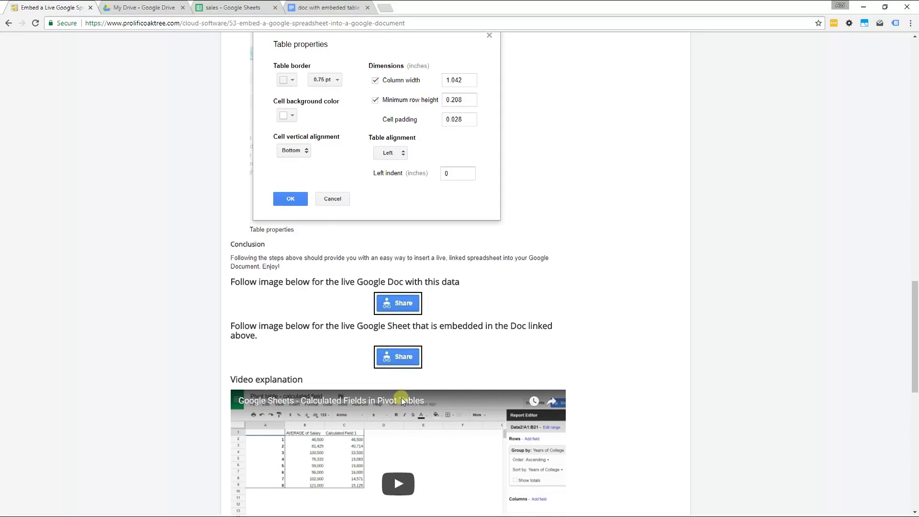
Scroll the Prolific Oaktree 'Embed a Live Google Spreadsheet' article back to the top
{"action": "left_click_drag", "start_coordinate": [914, 350], "coordinate": [910, 86]}
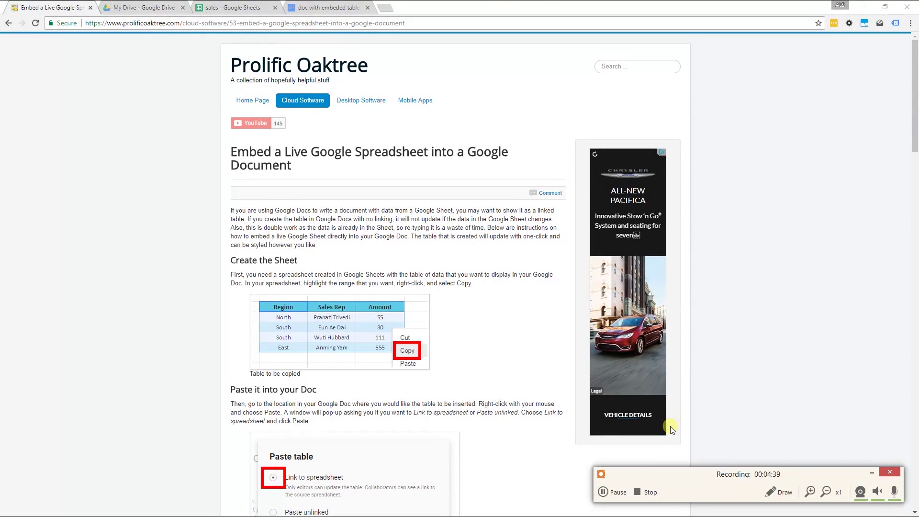